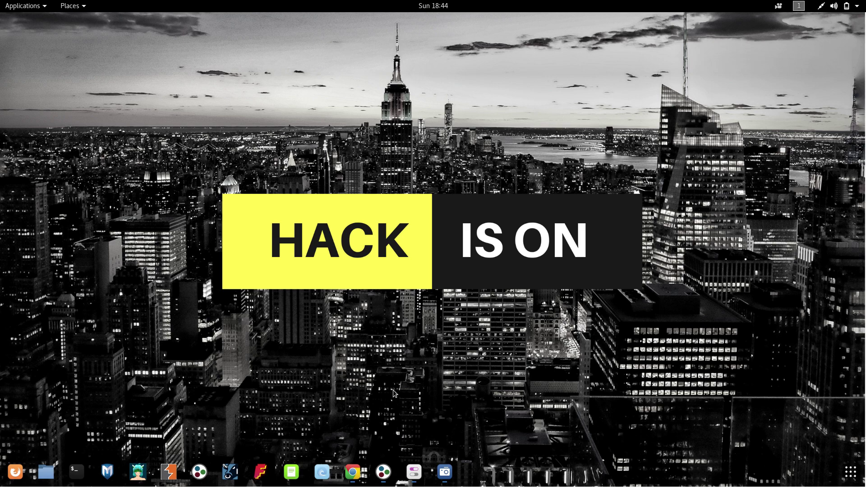
- Launch Maltego and bring up the Machines list to reach Twitter Digger X
left_click(390, 465)
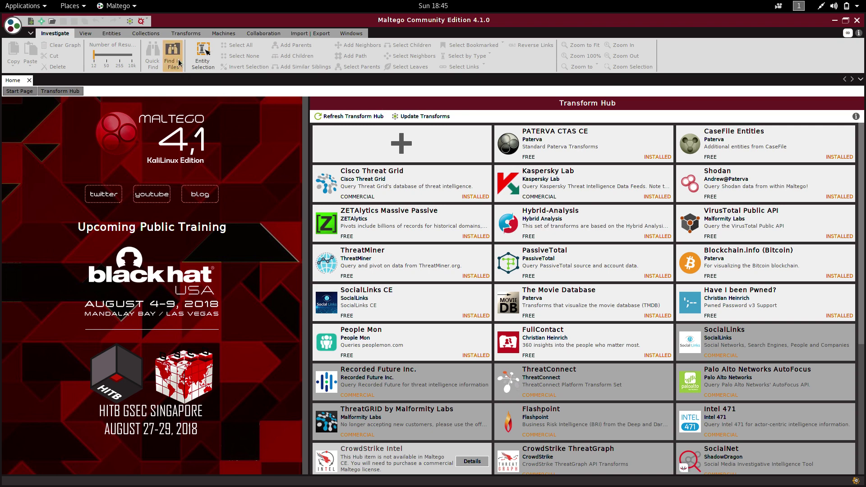
left_click(142, 21)
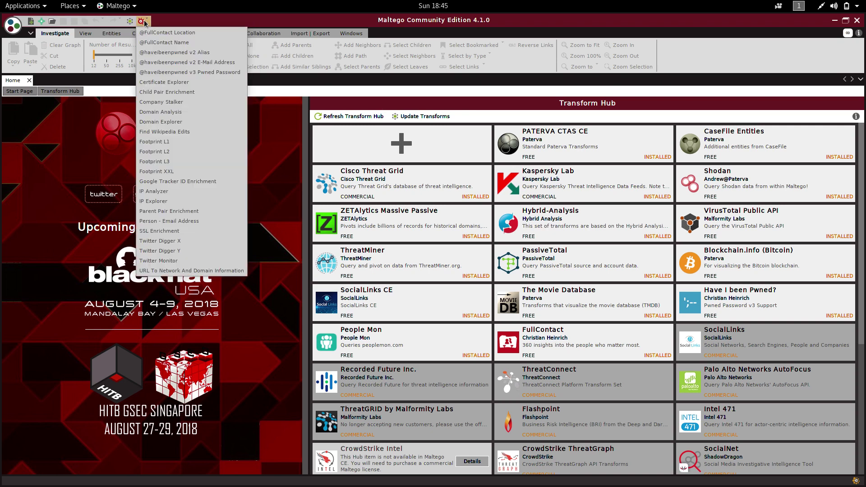
left_click(143, 23)
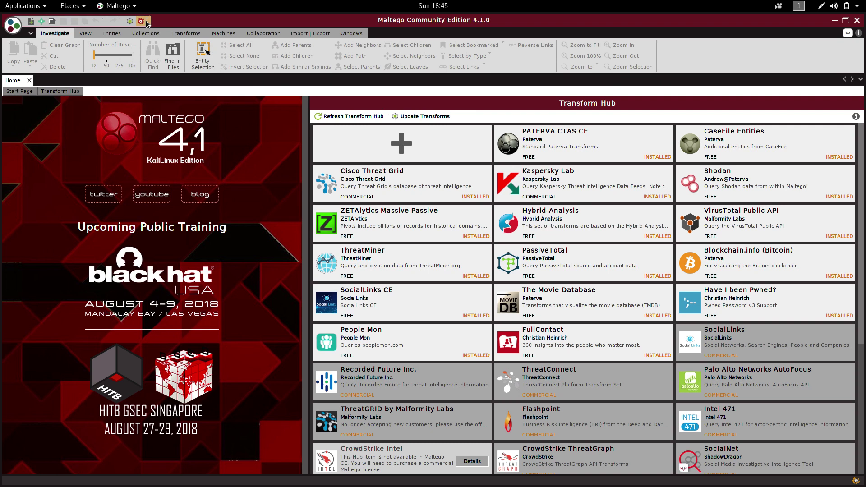
left_click(145, 23)
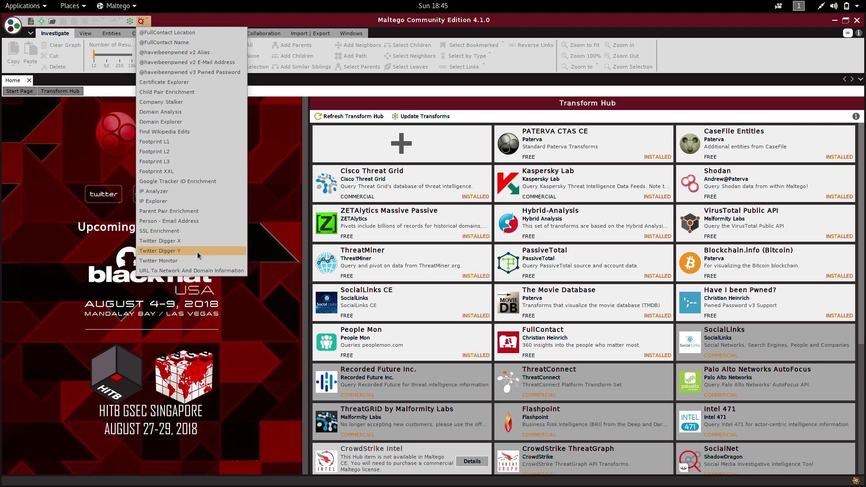
mouse_move(160, 250)
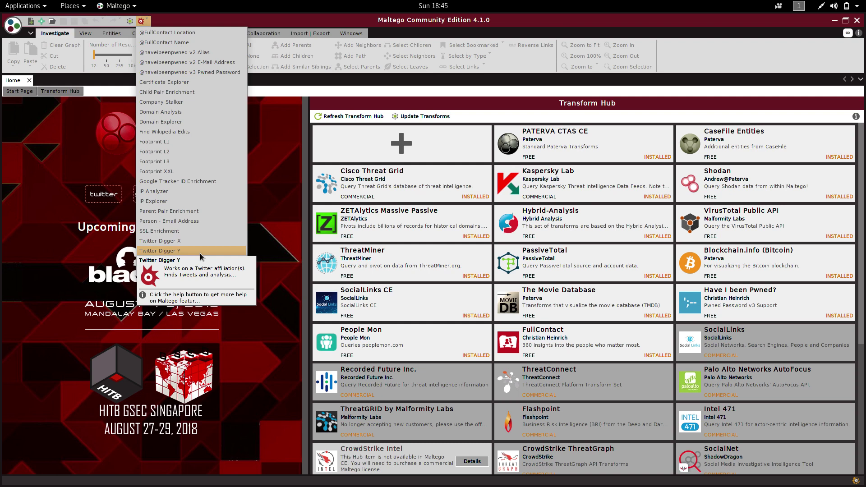
- Start Twitter Digger X with the alias 'velayutham'
left_click(200, 241)
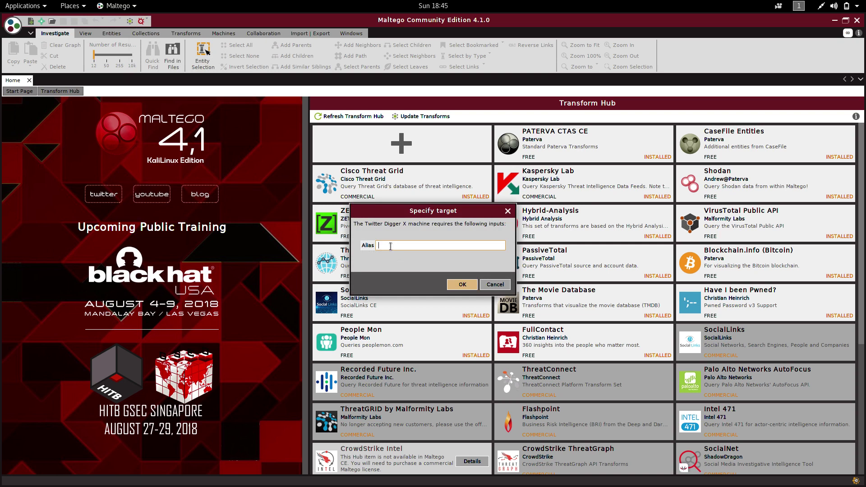
type("ve")
type("la")
type("yutham")
left_click(462, 285)
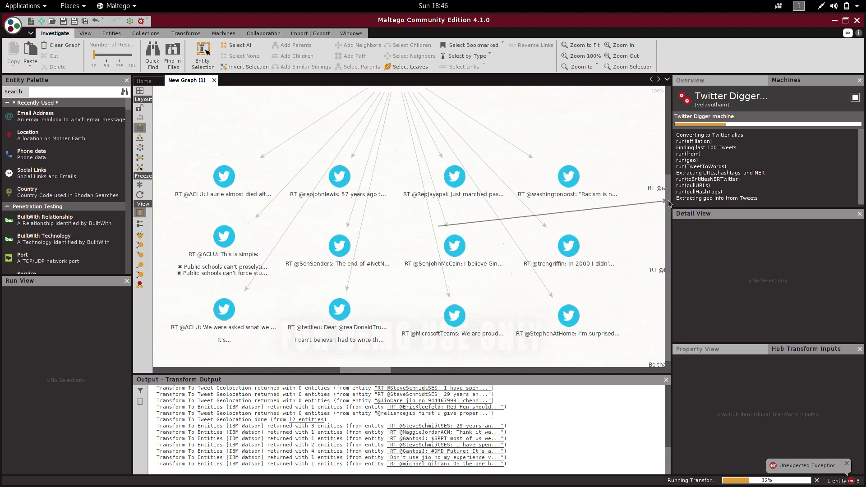
- Pan around the velayutham profile and its retweets until the machine completes
left_click_drag(667, 199, 660, 127)
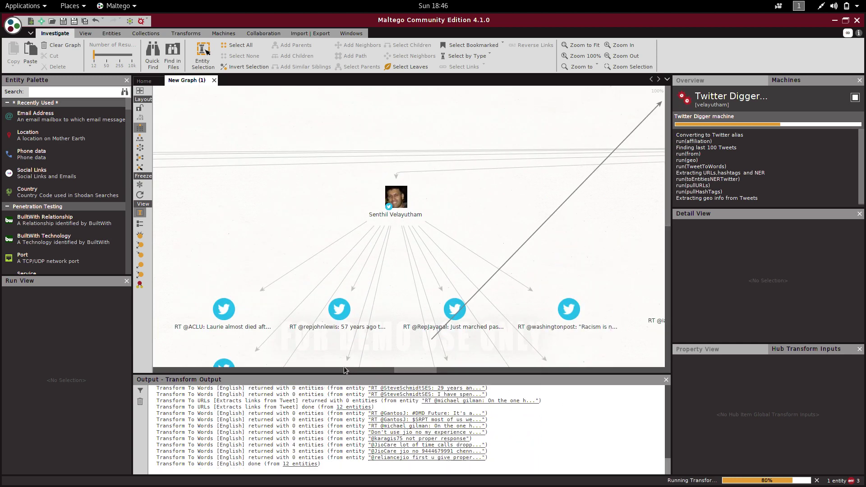
mouse_move(404, 371)
left_mouse_down()
mouse_move(474, 370)
mouse_move(166, 345)
left_mouse_up()
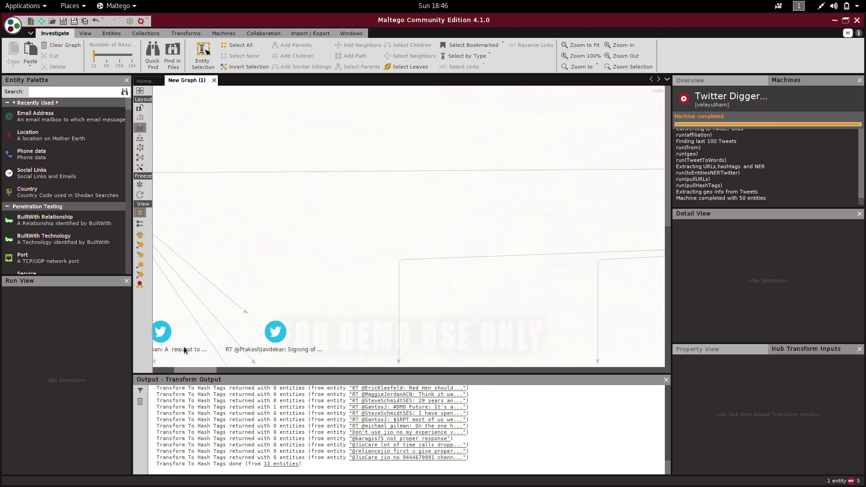
left_click_drag(166, 345, 159, 349)
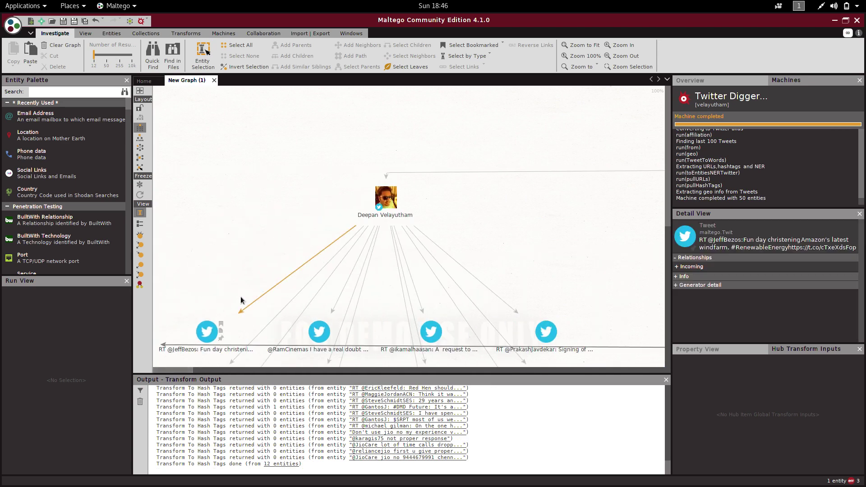
left_click_drag(229, 225, 245, 210)
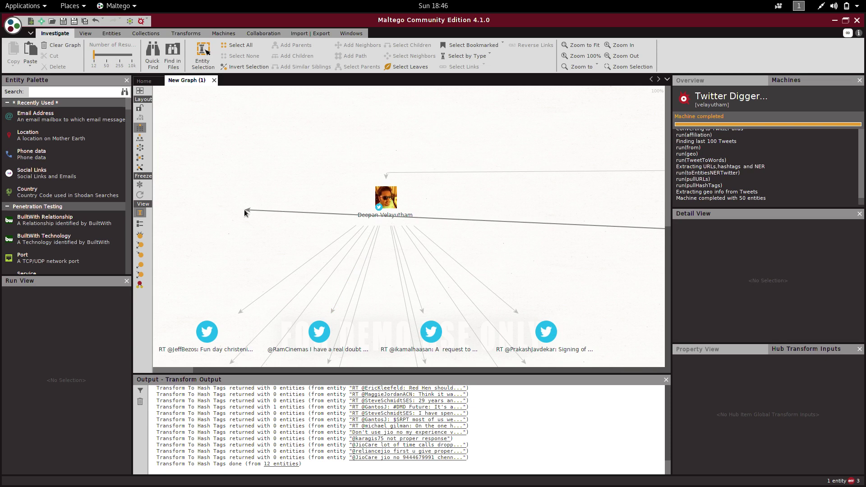
left_click_drag(244, 209, 140, 23)
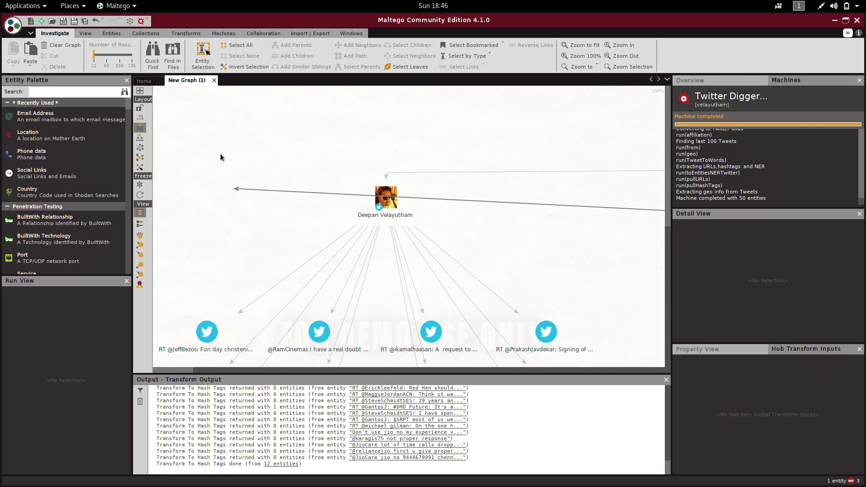
- Run Twitter Digger Y on the name 'elliot' in a new graph
left_click(141, 21)
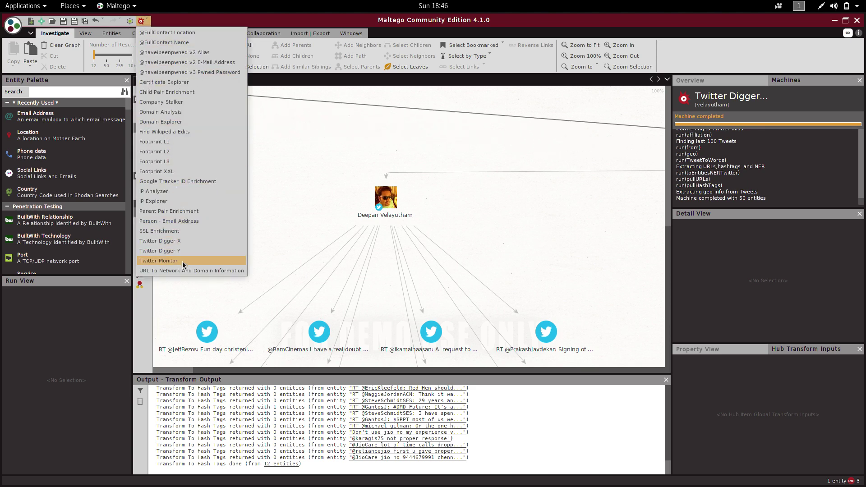
left_click(175, 251)
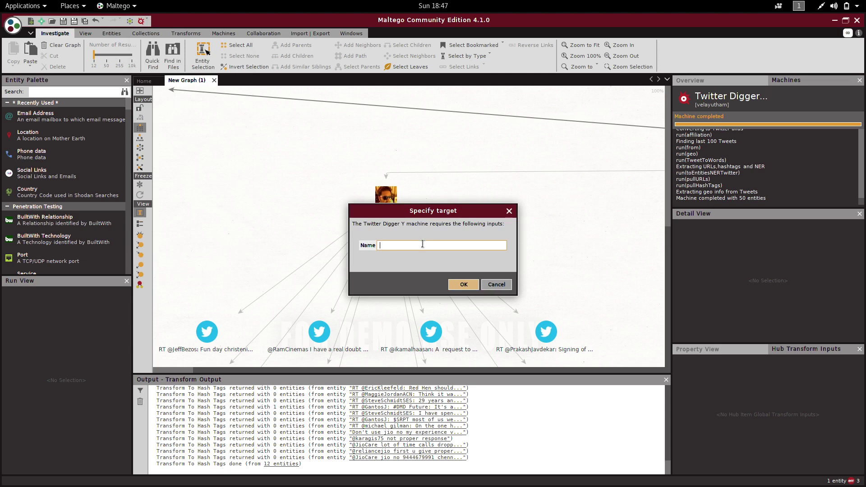
type("elliot")
left_click(472, 283)
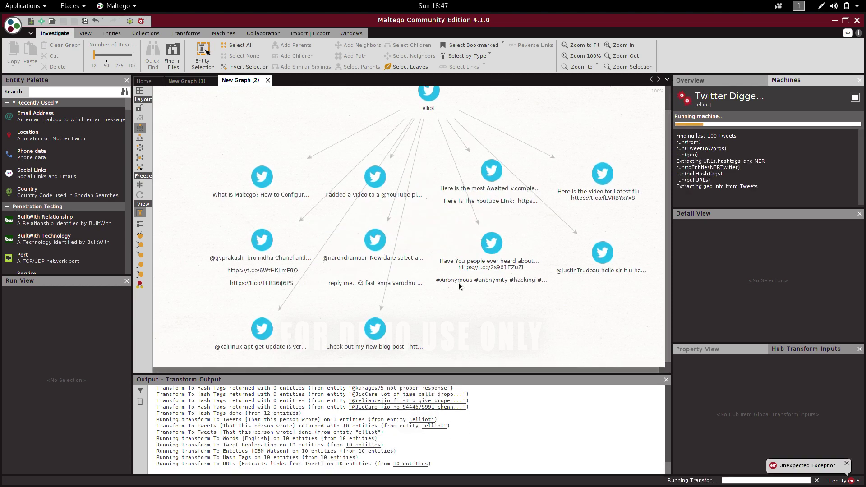
left_click(376, 331)
left_click(397, 360)
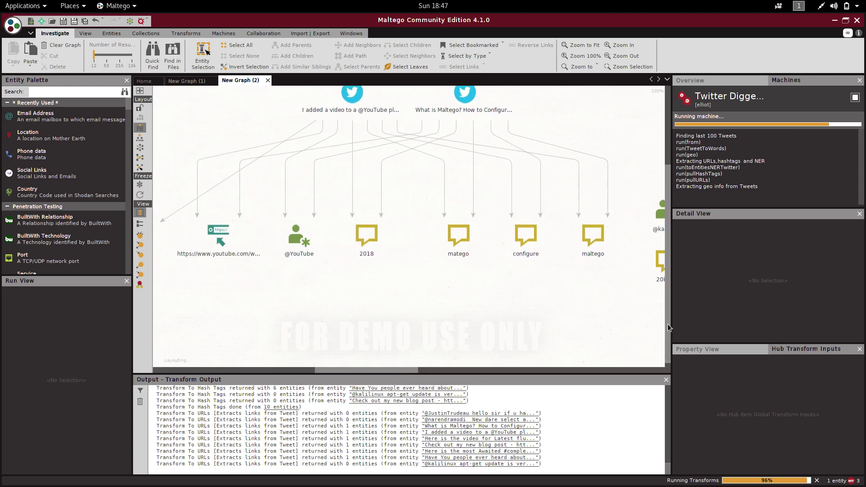
left_click_drag(668, 324, 657, 238)
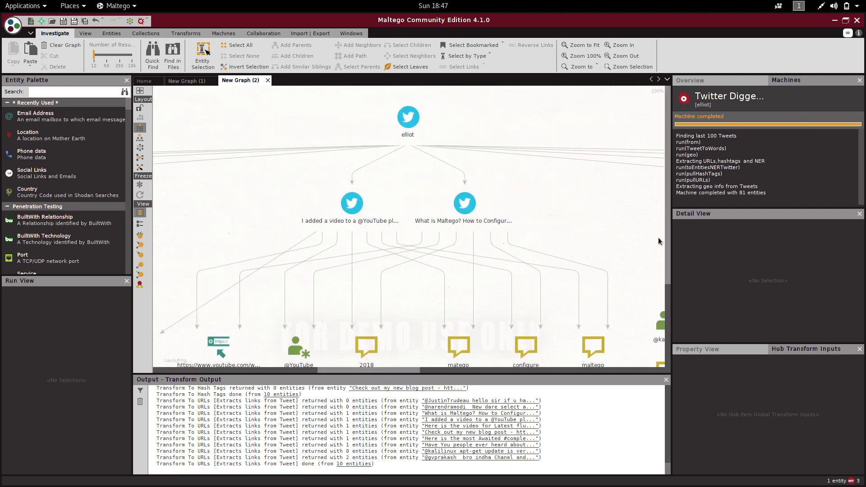
left_click(348, 360)
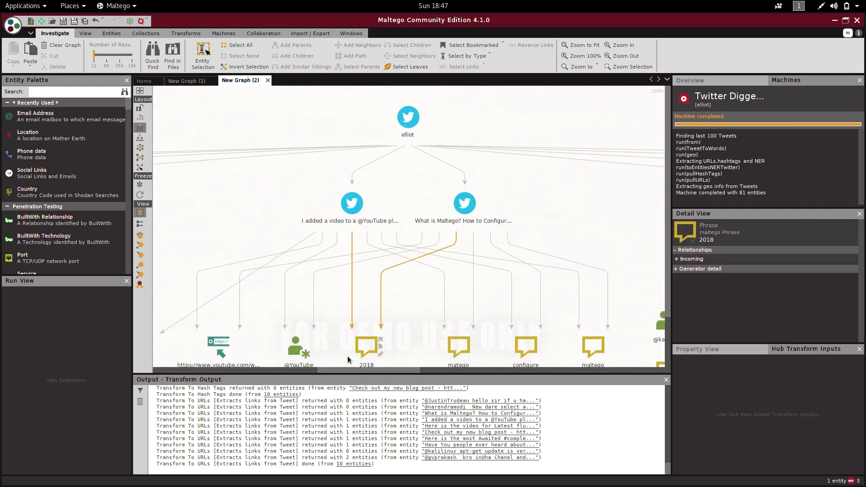
left_click_drag(366, 370, 230, 369)
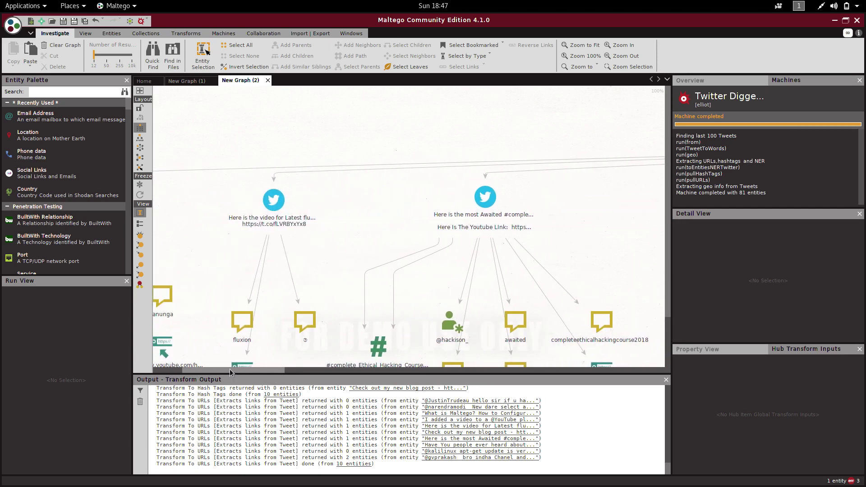
left_click(305, 321)
left_click(450, 323)
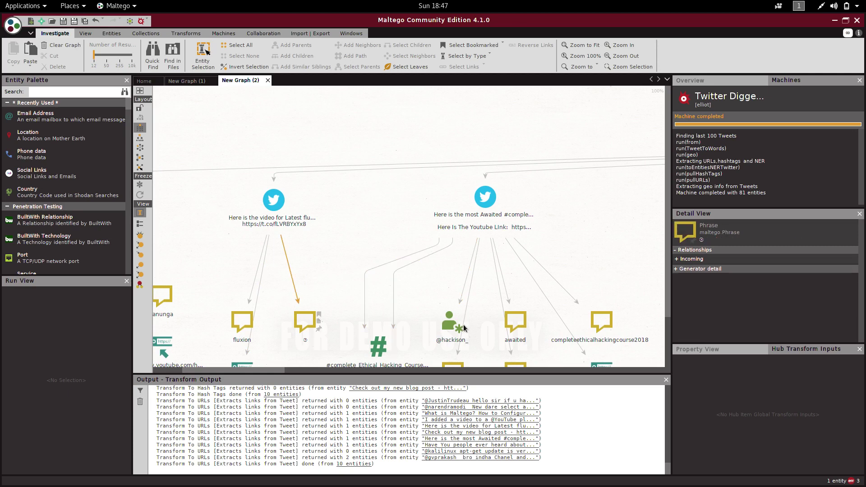
left_click(378, 347)
left_click(368, 376)
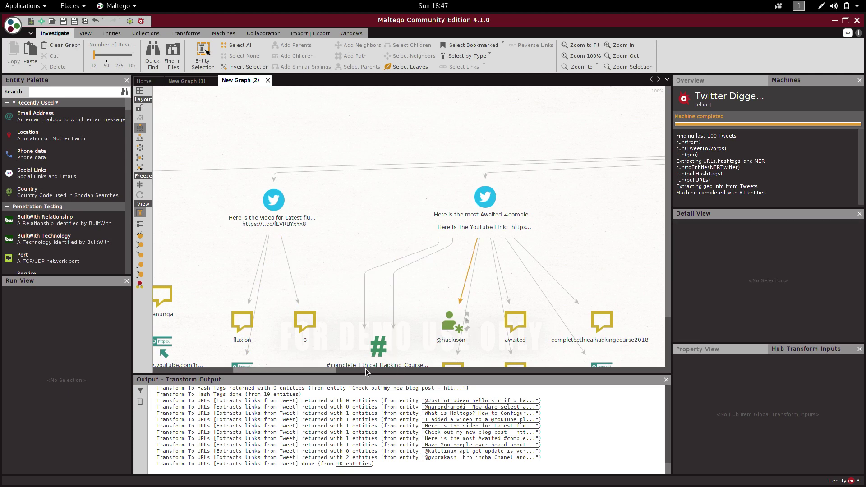
left_click_drag(368, 369, 154, 365)
- Inspect the YouTube link and a TweetToWords link, shrink the output log, select the maltego phrase
left_click(180, 296)
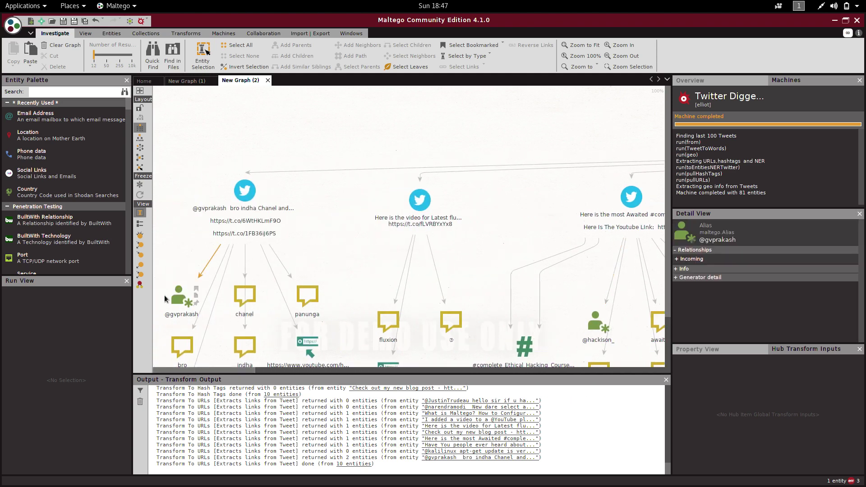
left_click(293, 362)
left_click_drag(256, 369, 447, 369)
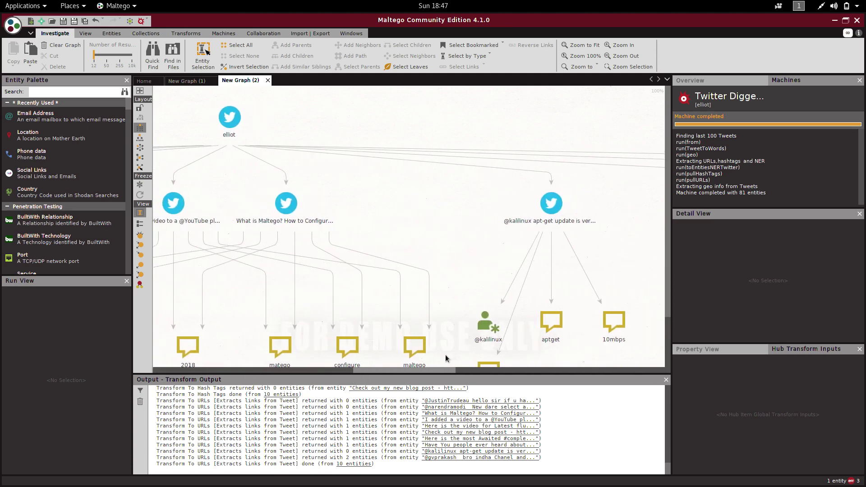
left_click_drag(448, 354, 427, 360)
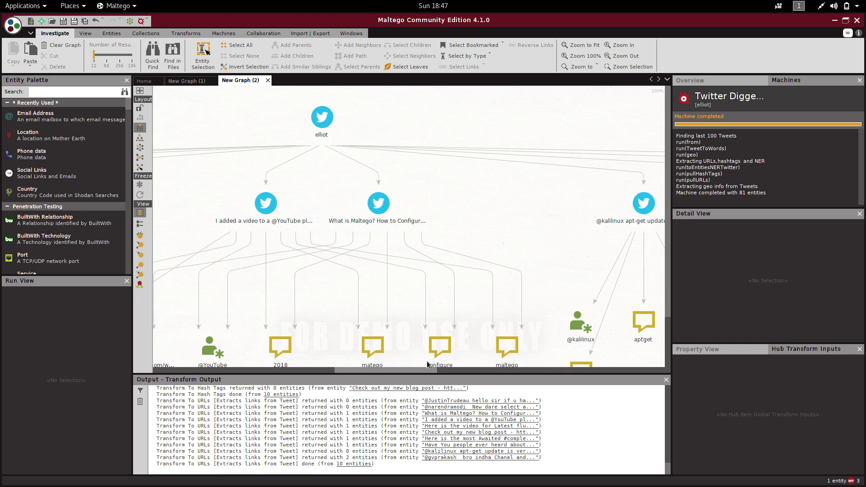
left_click(409, 293)
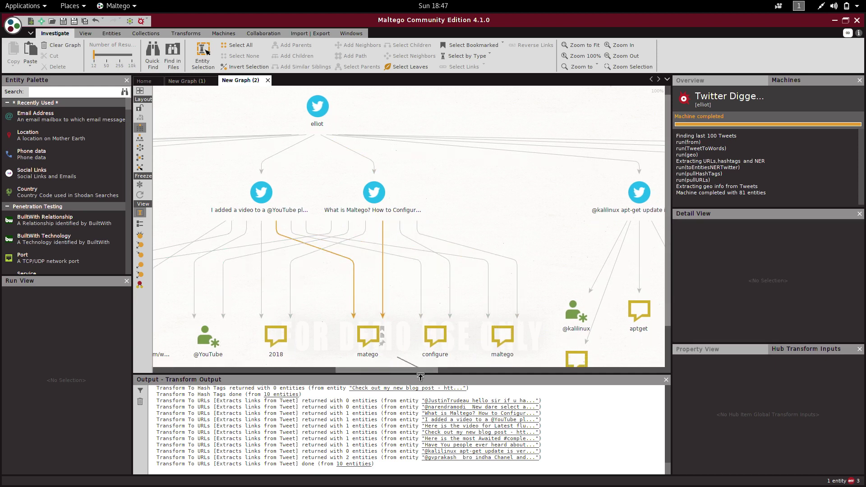
left_click_drag(423, 375, 423, 395)
left_click_drag(489, 434, 503, 457)
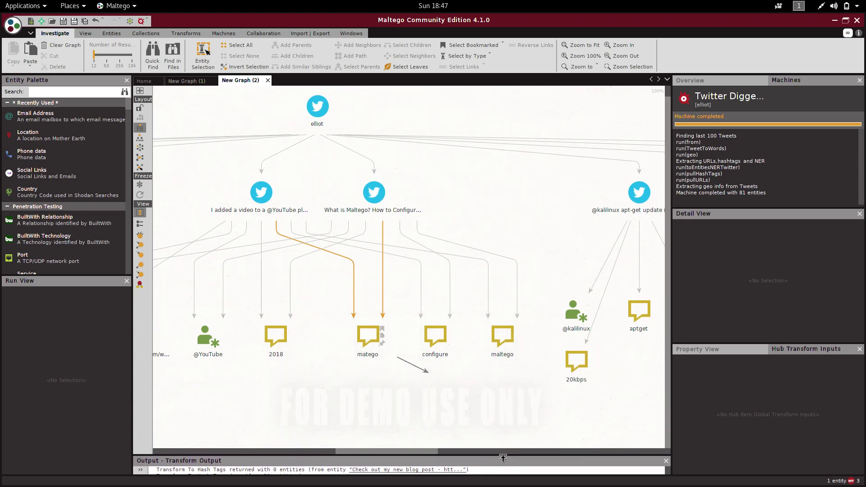
left_click(365, 354)
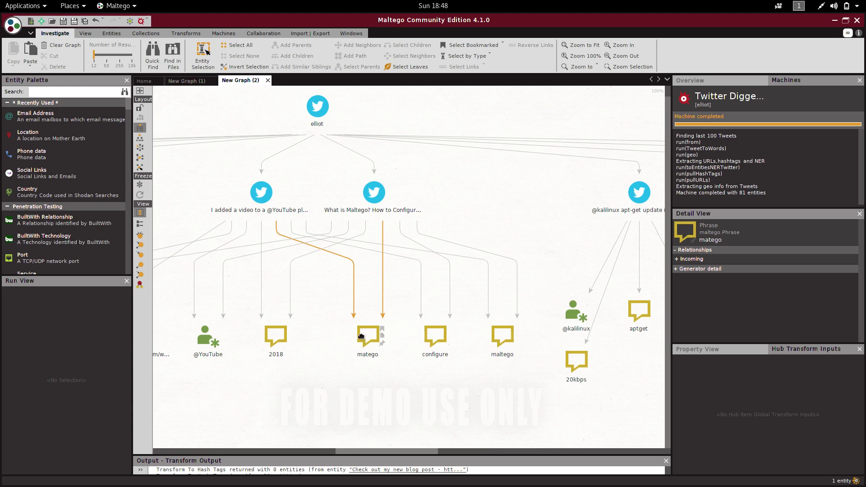
- View transforms for the maltego phrase, then inspect the papom and anonymity phrases
right_click(362, 340)
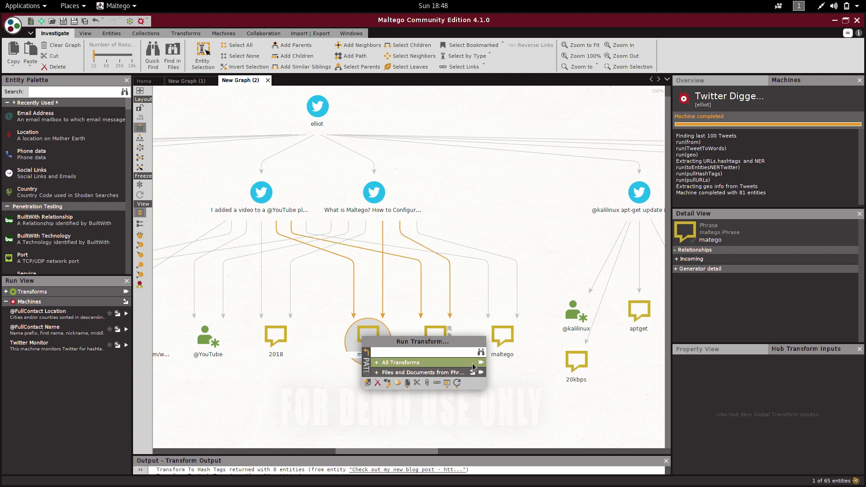
left_click(501, 374)
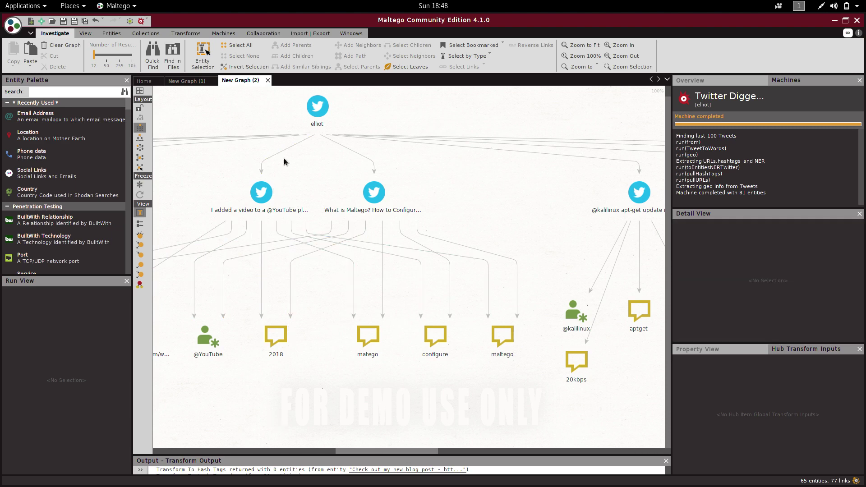
mouse_move(406, 449)
left_mouse_down()
mouse_move(519, 466)
mouse_move(620, 459)
left_mouse_up()
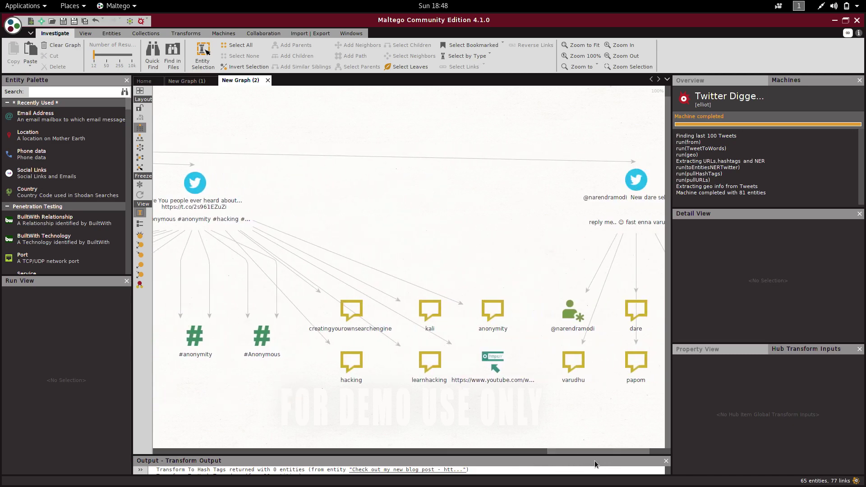
left_click_drag(562, 450, 594, 449)
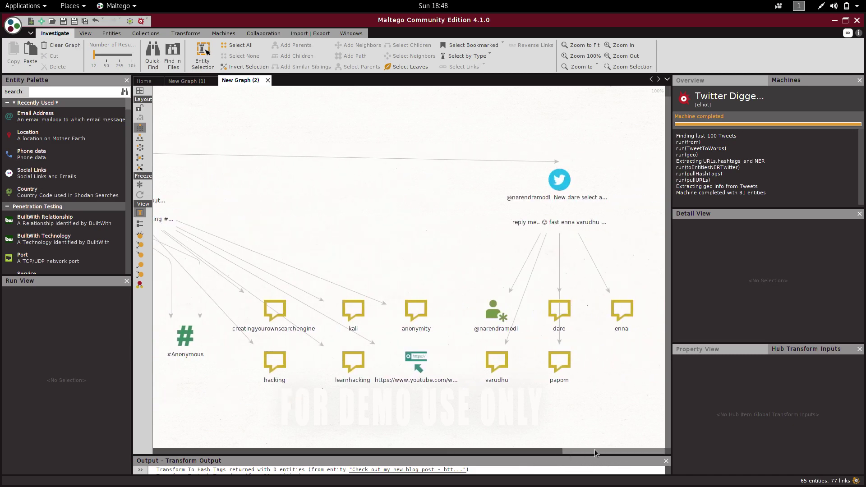
left_click(559, 362)
left_click(558, 180)
left_click(547, 333)
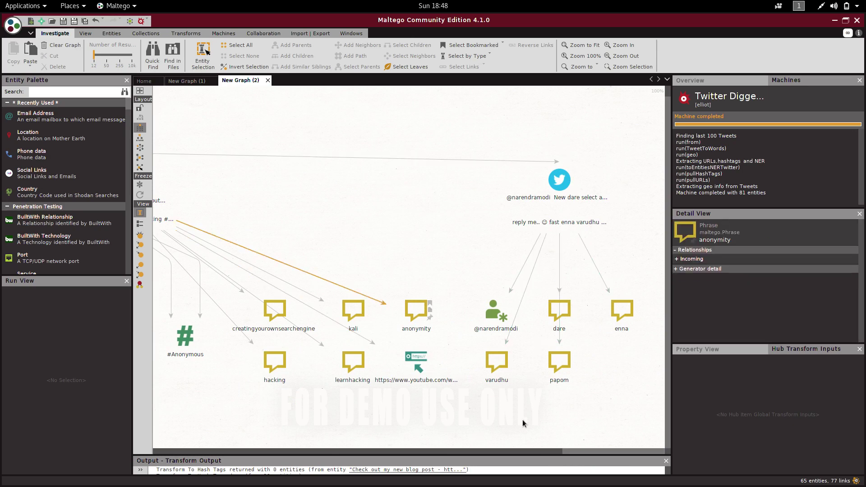
left_click(496, 350)
left_click(559, 380)
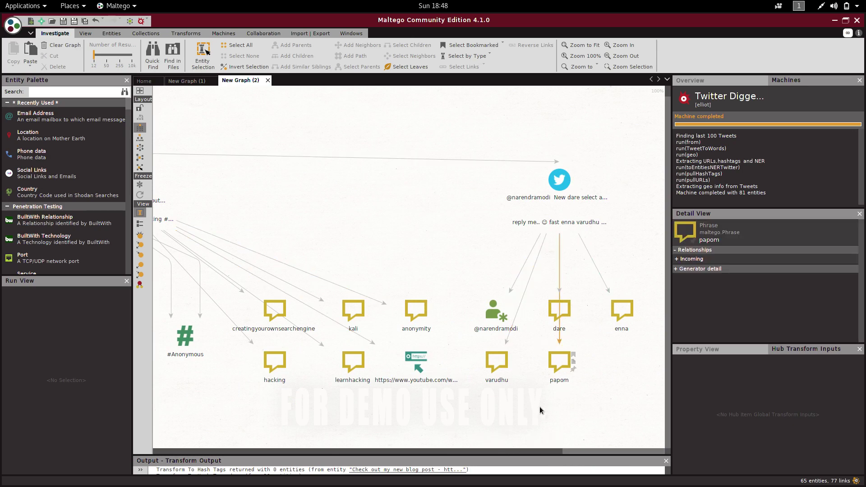
left_click(551, 443)
left_click_drag(576, 452, 154, 441)
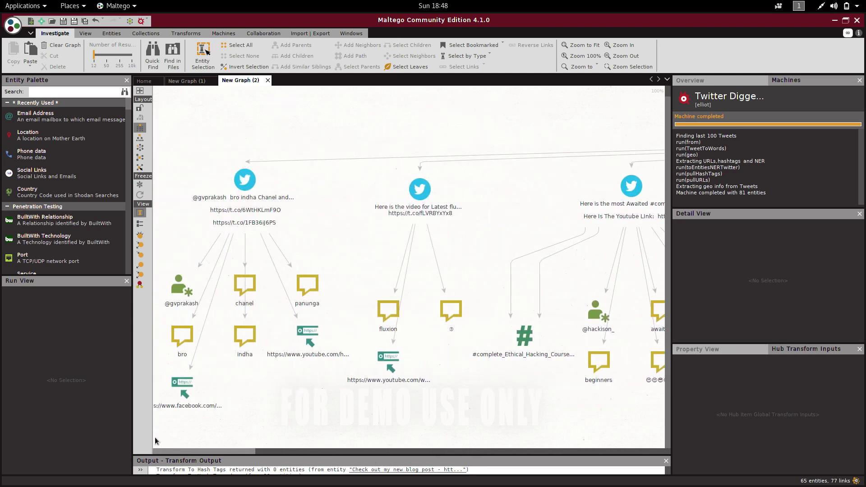
- Run the Twitter Monitor machine on the phrase 'kali linux'
left_click(144, 21)
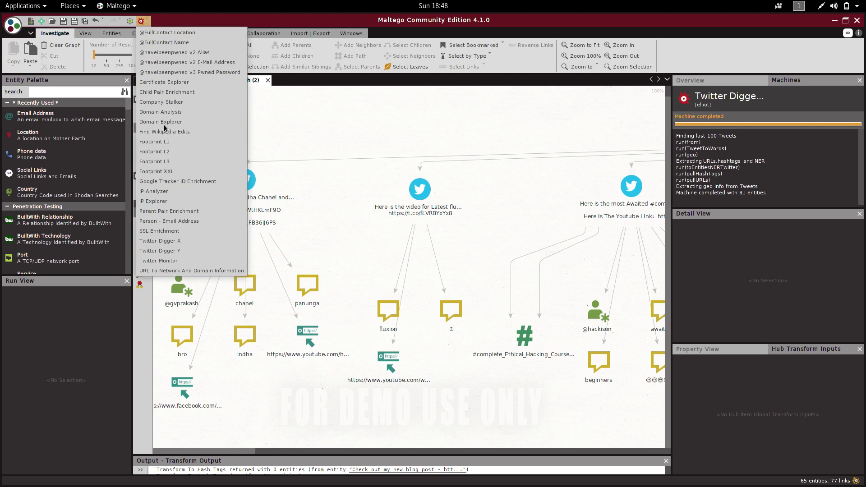
left_click(185, 261)
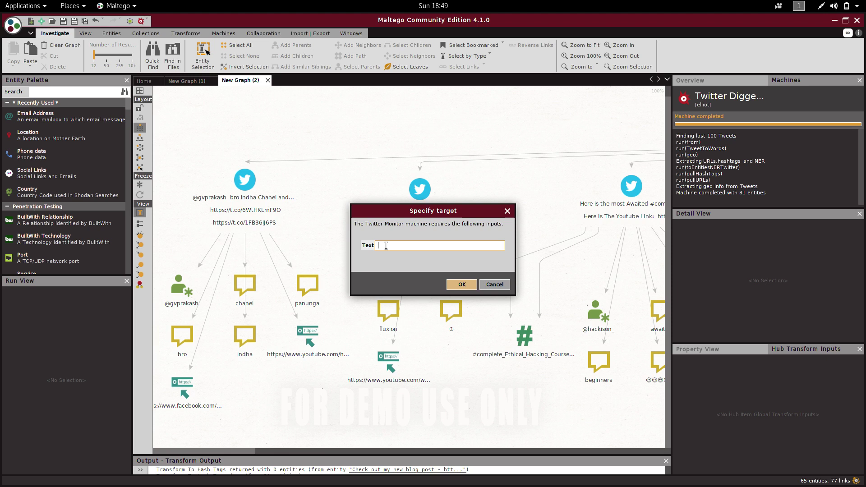
type("kali linu")
type("x")
key("Return")
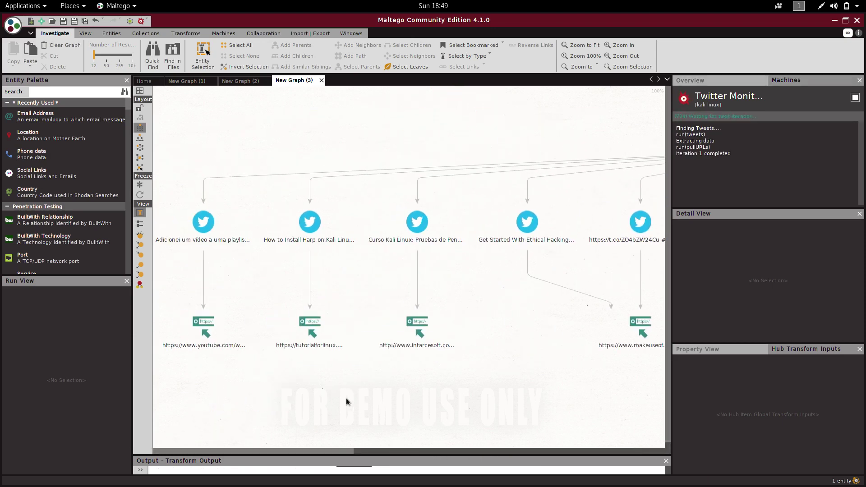
- Browse all three graph tabs, then return to the first graph's Twitter Digger X results
left_click(195, 81)
left_click(231, 84)
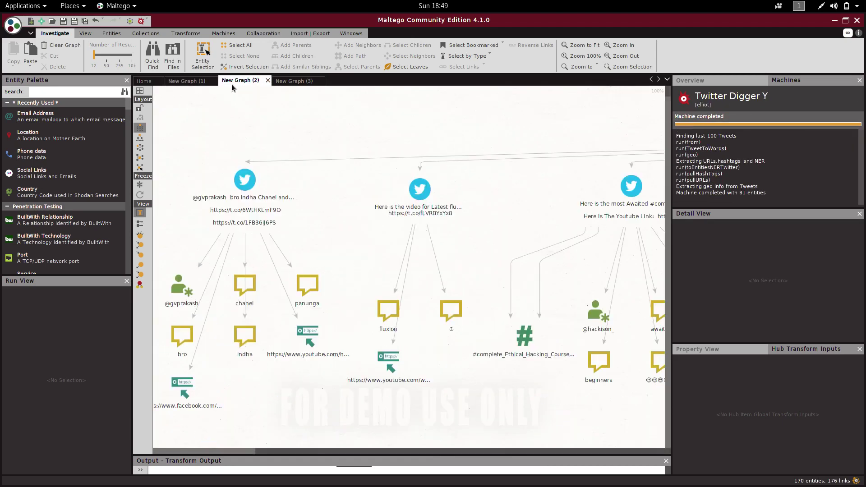
left_click(275, 86)
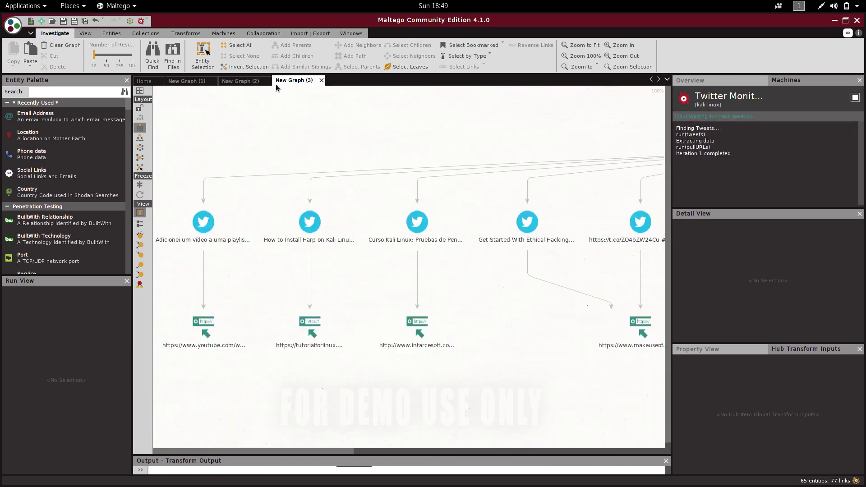
left_click(141, 22)
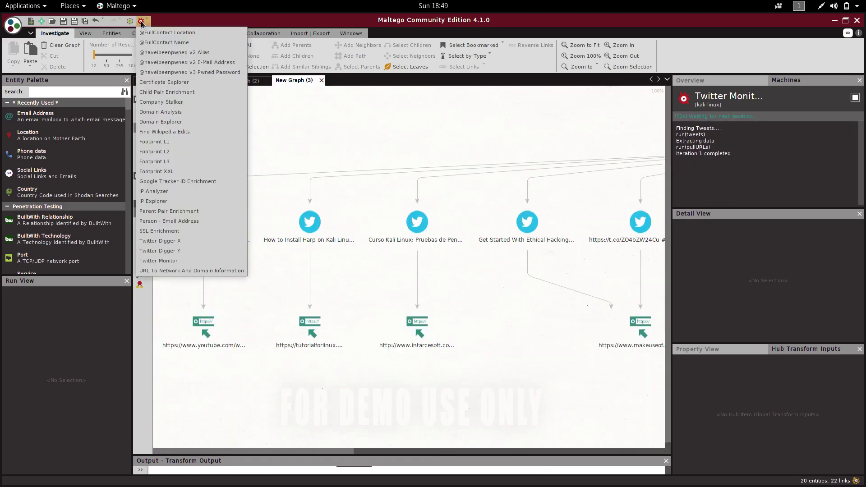
left_click(257, 110)
left_click(171, 83)
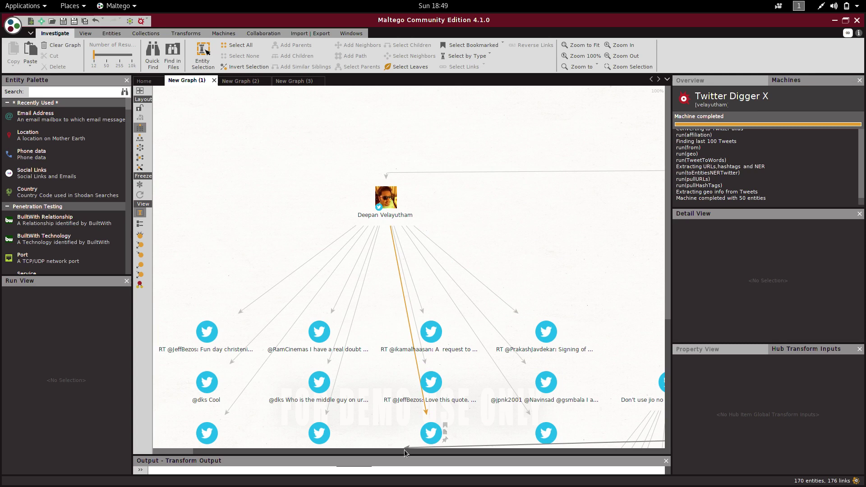
scroll(404, 449, "right", 5)
scroll(406, 450, "right", 5)
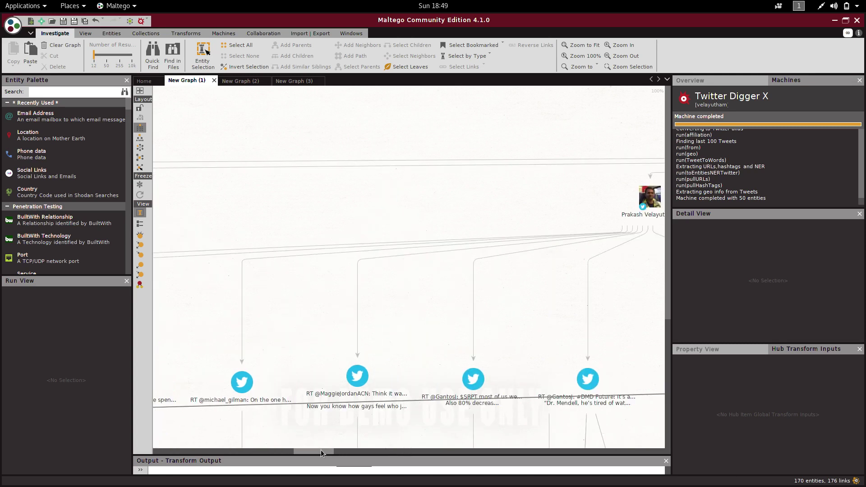
scroll(320, 450, "left", 10)
scroll(281, 450, "right", 5)
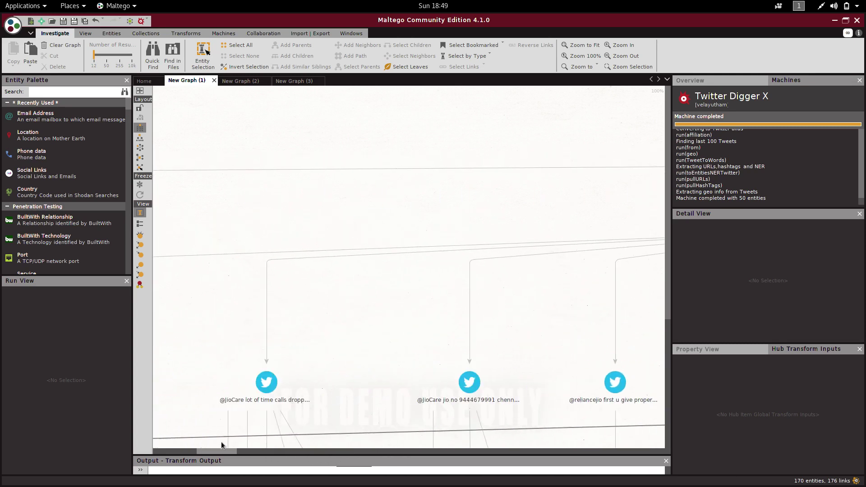
left_click_drag(282, 451, 172, 436)
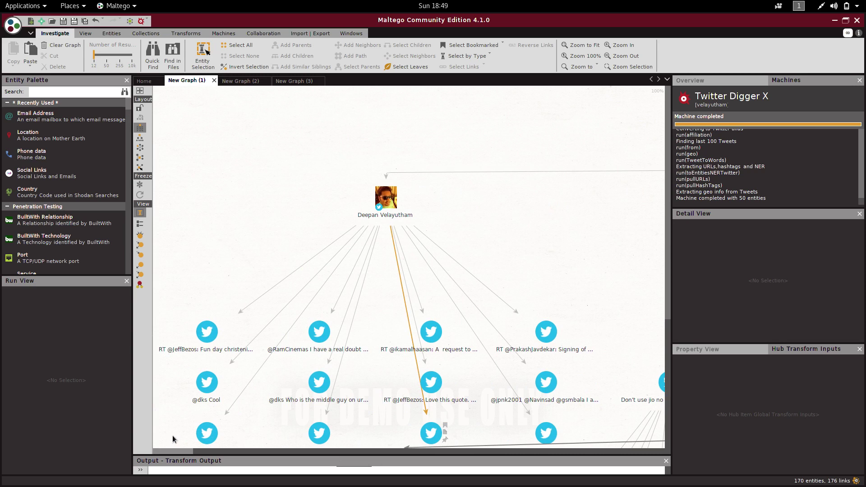
left_click_drag(173, 435, 235, 442)
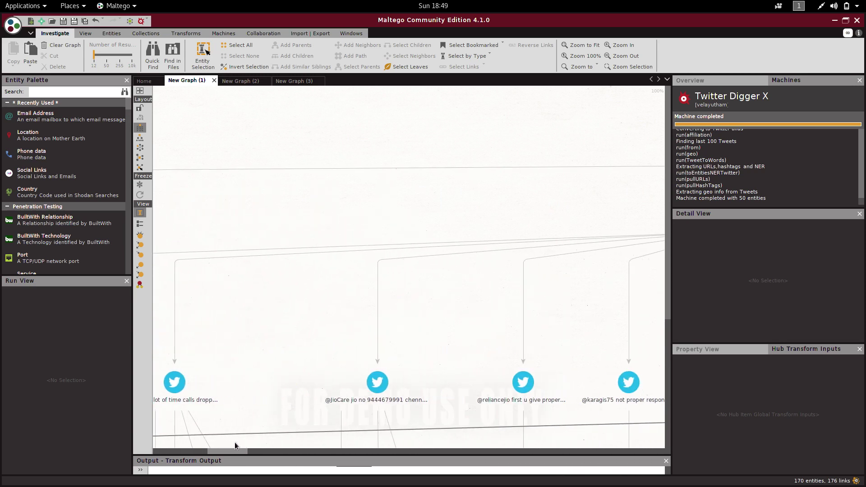
left_click(366, 398)
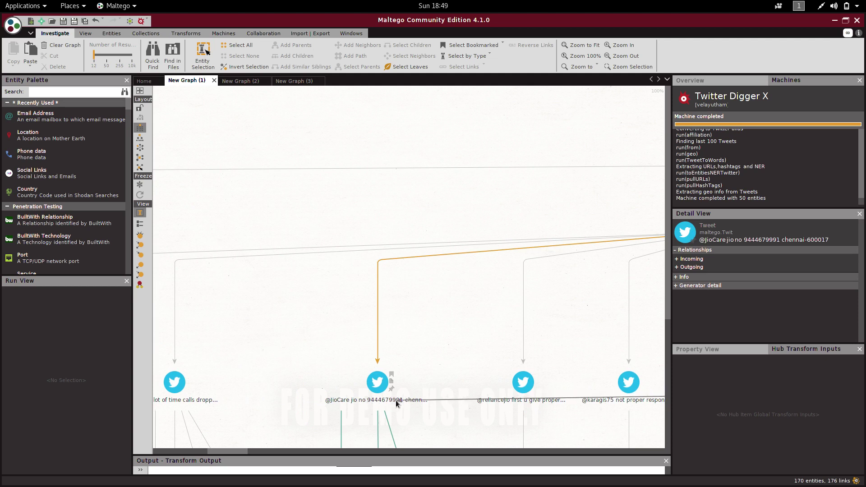
left_click_drag(395, 399, 378, 401)
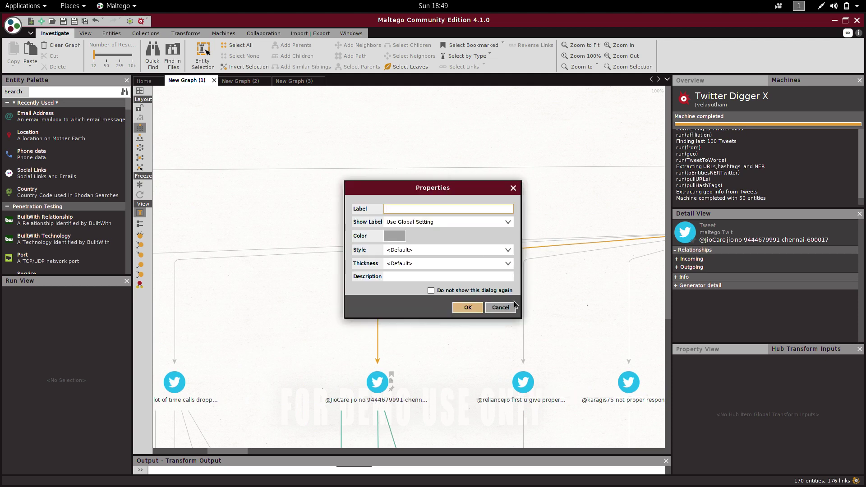
left_click(504, 307)
left_click(396, 420)
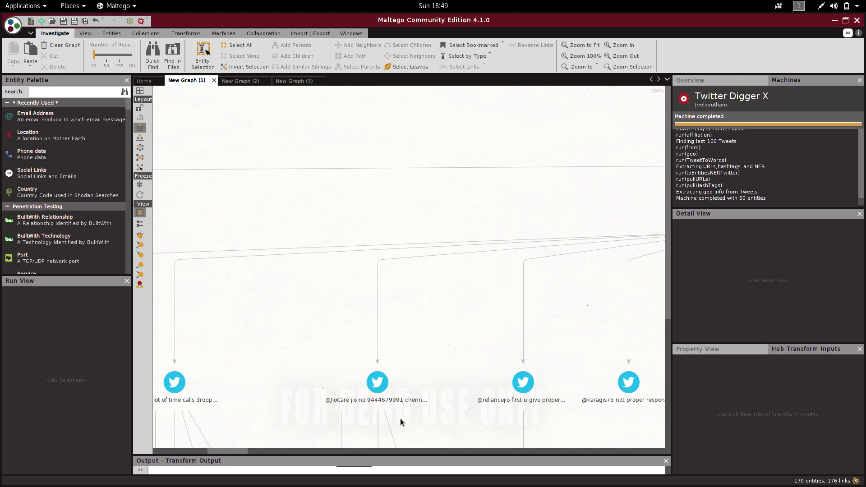
left_click(370, 399)
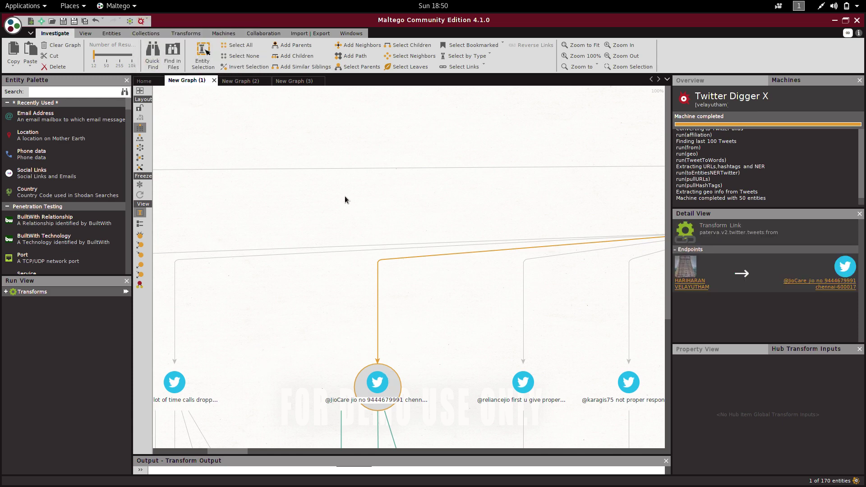
left_click(232, 80)
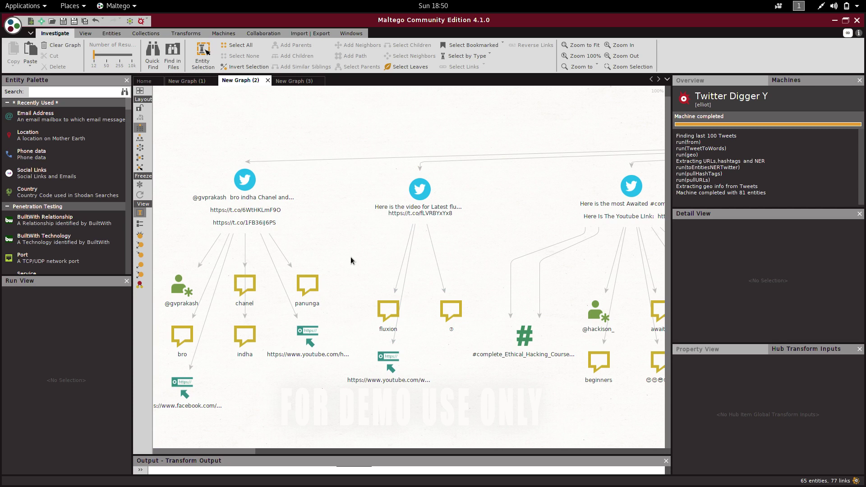
- View the third graph's kali linux monitor results, then minimise Maltego
left_click(304, 83)
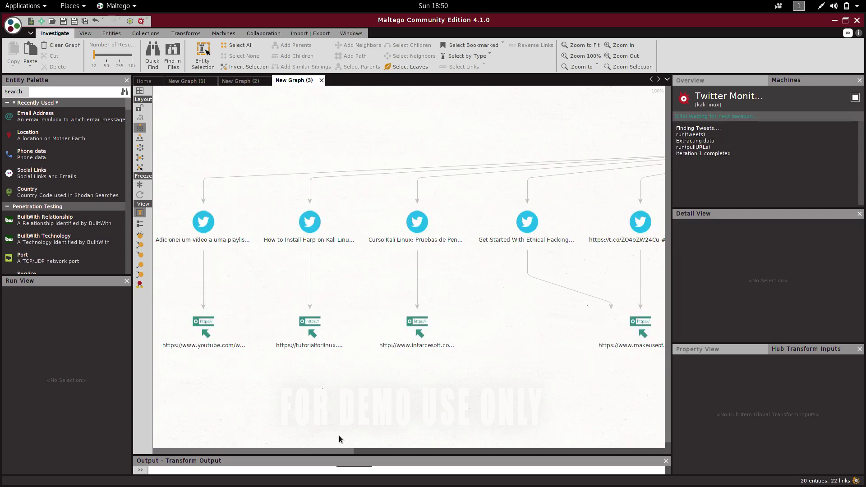
left_click_drag(312, 450, 493, 448)
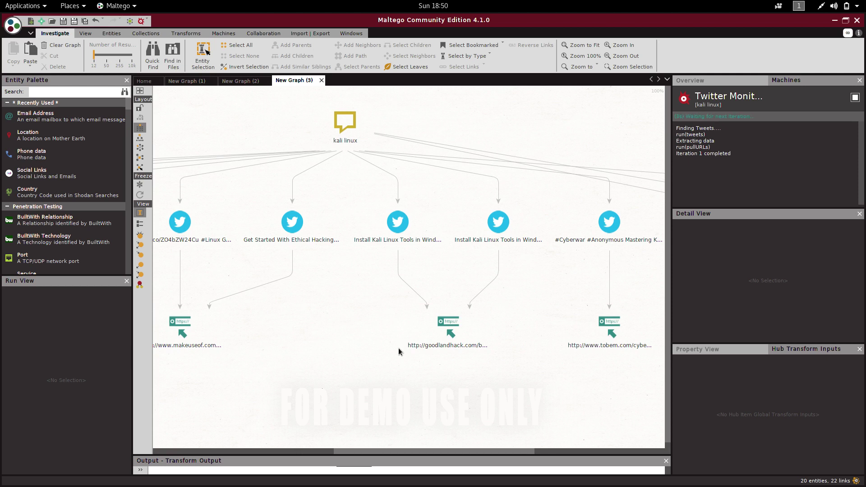
left_click_drag(417, 451, 217, 443)
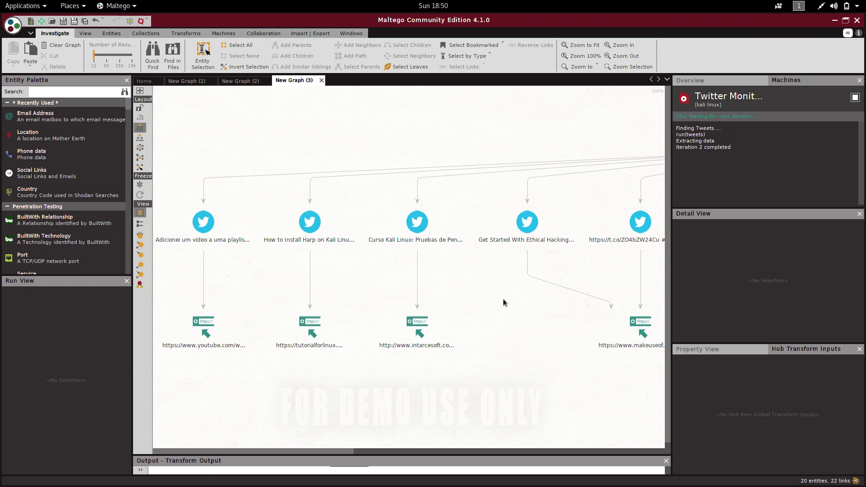
left_click(836, 18)
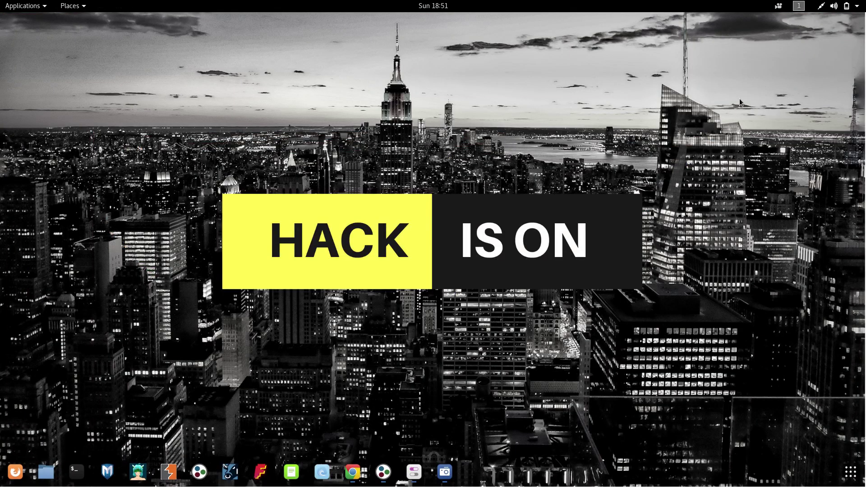